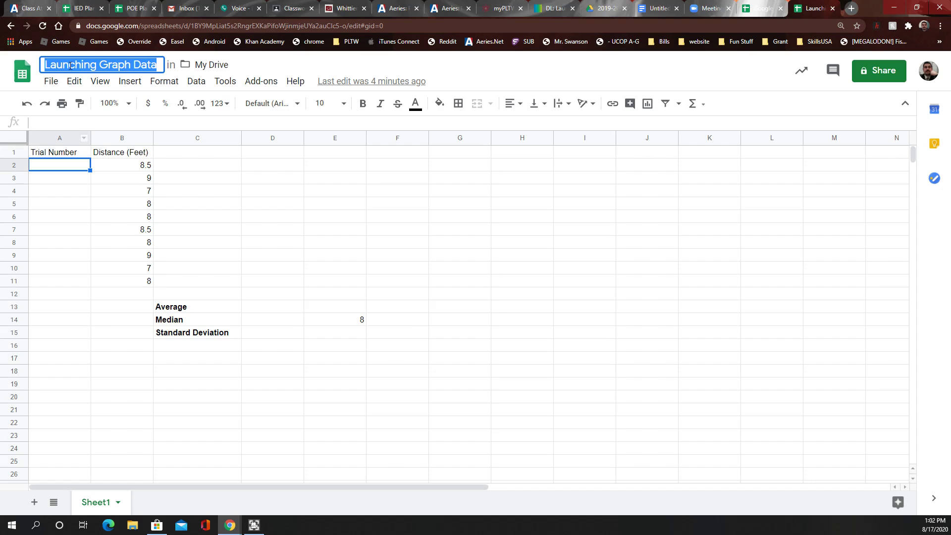
Enter trial numbers 1, 2 and 3 in cells A2 to A4
click(56, 82)
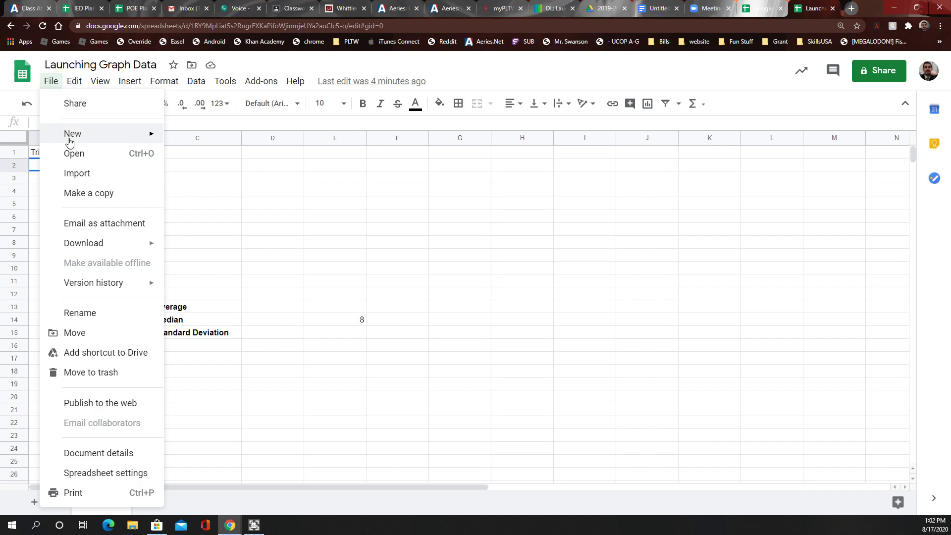
click(309, 165)
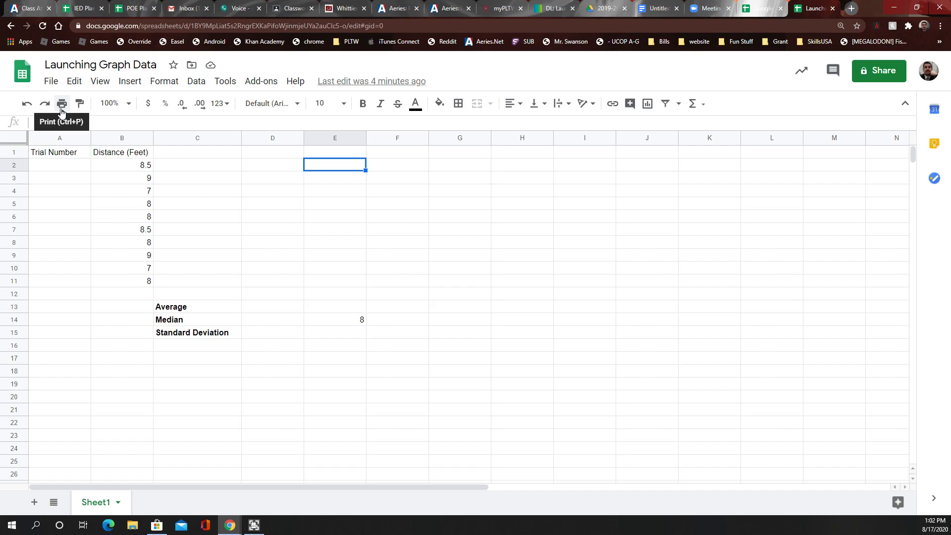
click(94, 66)
click(46, 168)
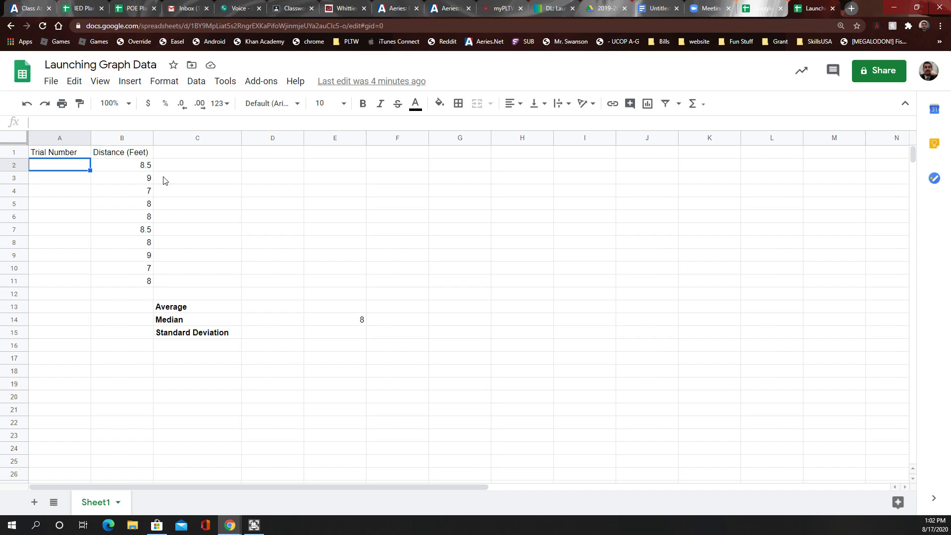
text(1)
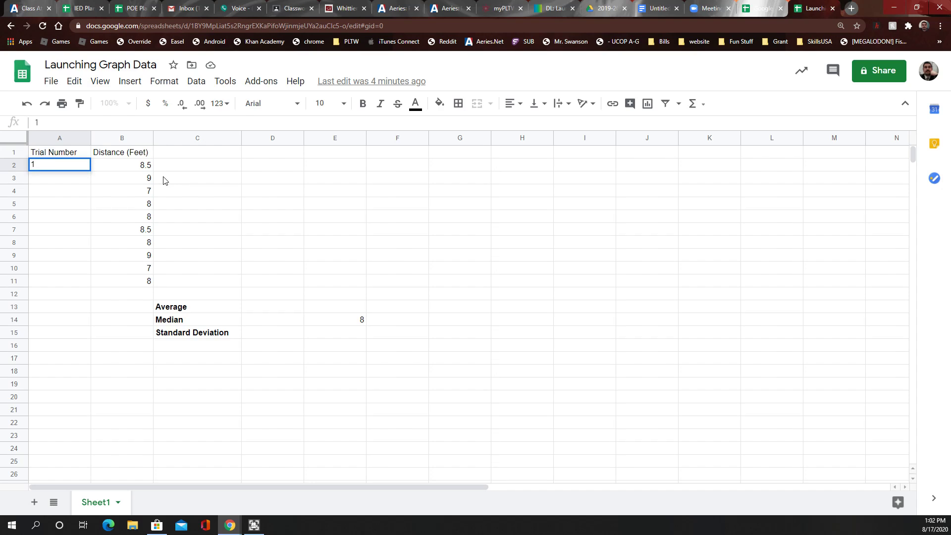
key(Return)
text(2)
key(Return)
text(3)
key(Return)
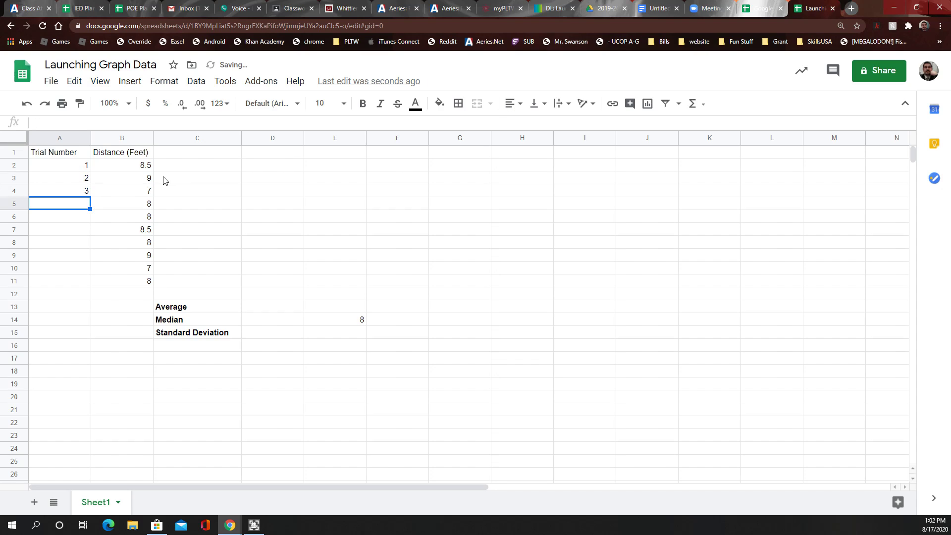
Extend the trial number series down to 10 in A11
drag(83, 166, 84, 194)
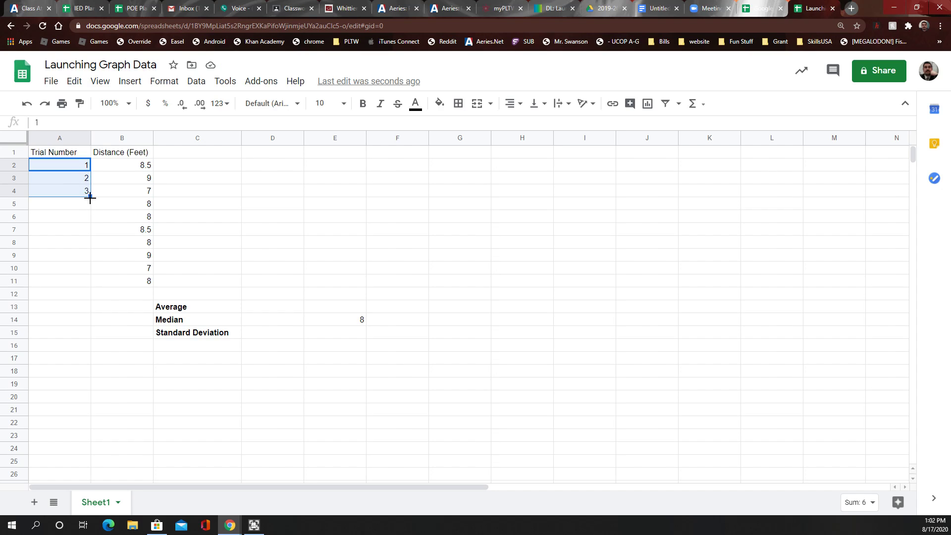
drag(90, 198, 88, 278)
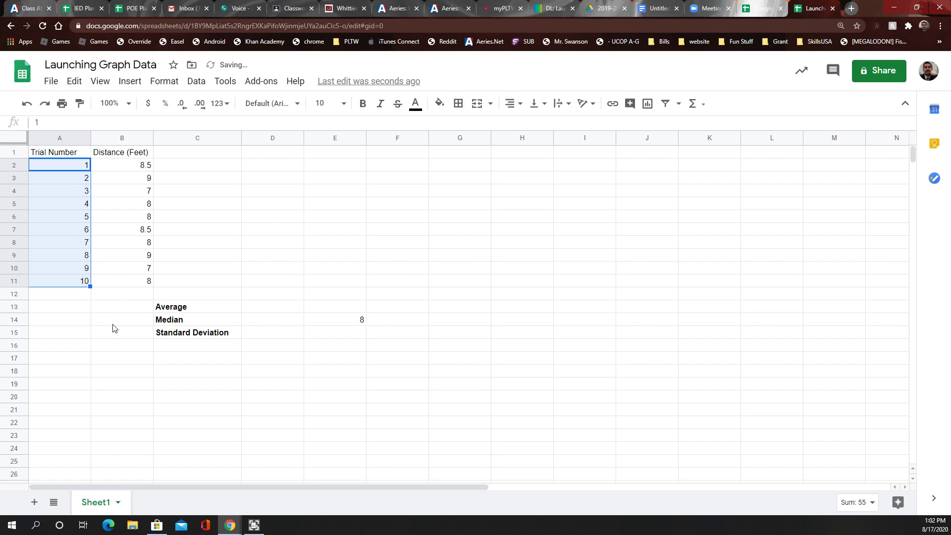
click(113, 322)
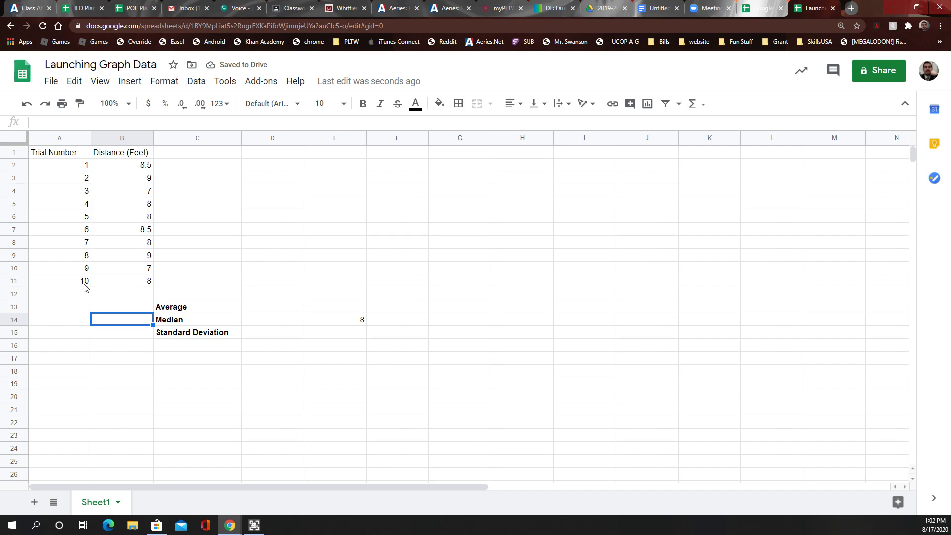
click(141, 167)
click(138, 180)
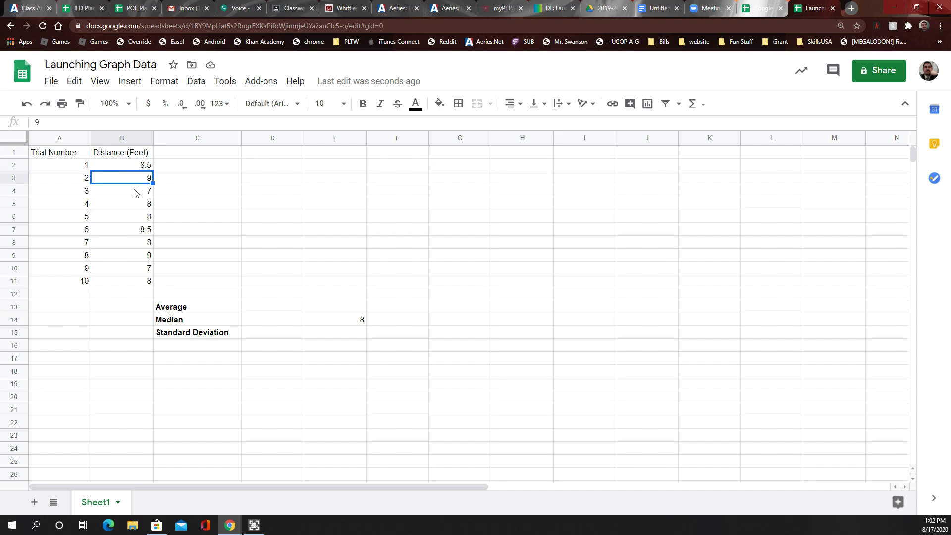
click(133, 194)
click(123, 208)
click(124, 228)
click(83, 167)
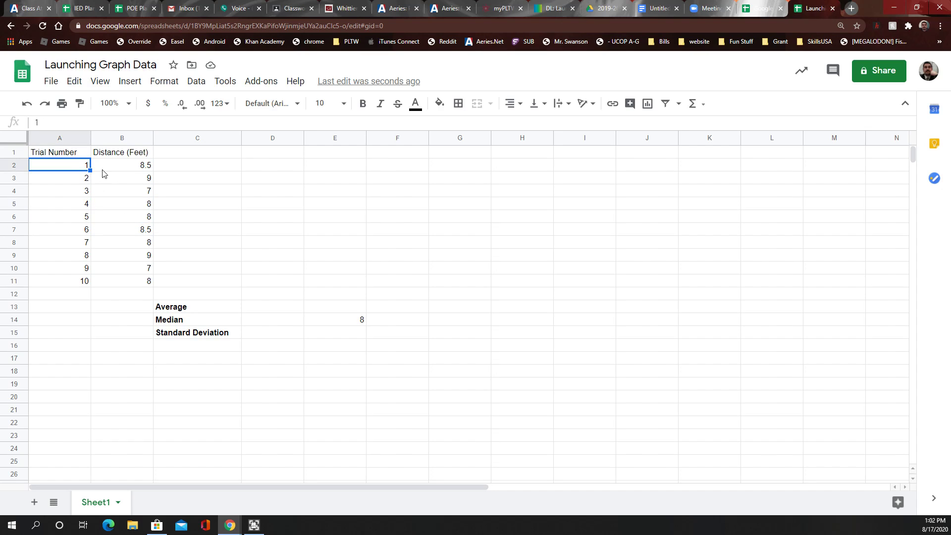
click(102, 170)
click(77, 180)
click(133, 182)
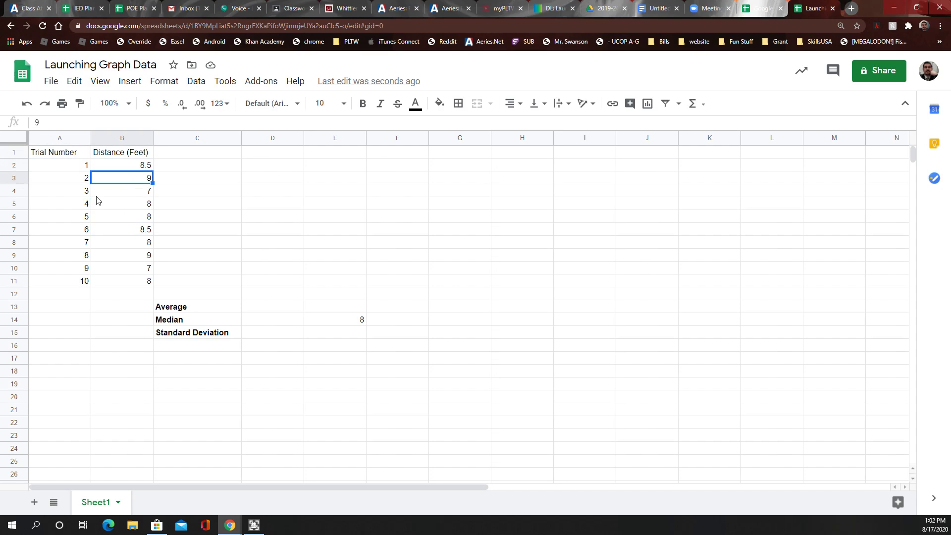
click(176, 310)
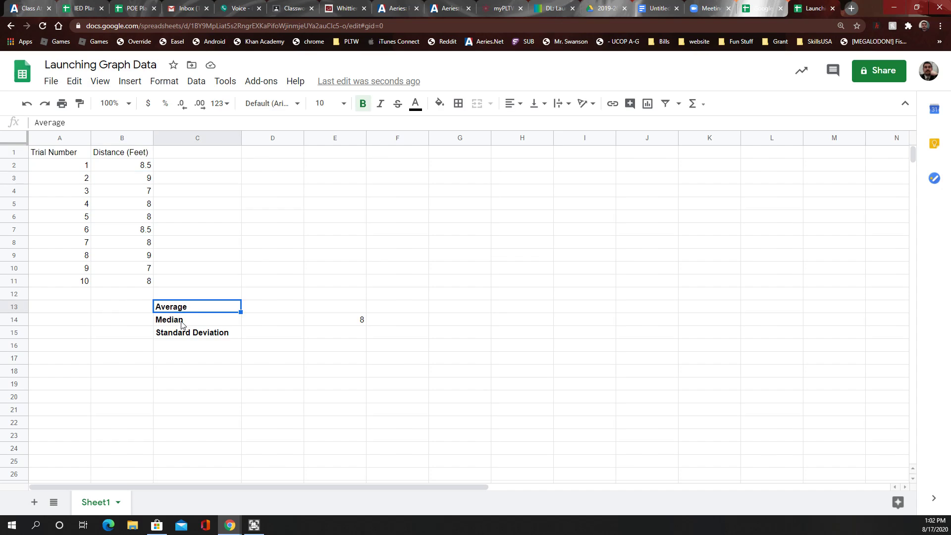
click(181, 322)
click(185, 335)
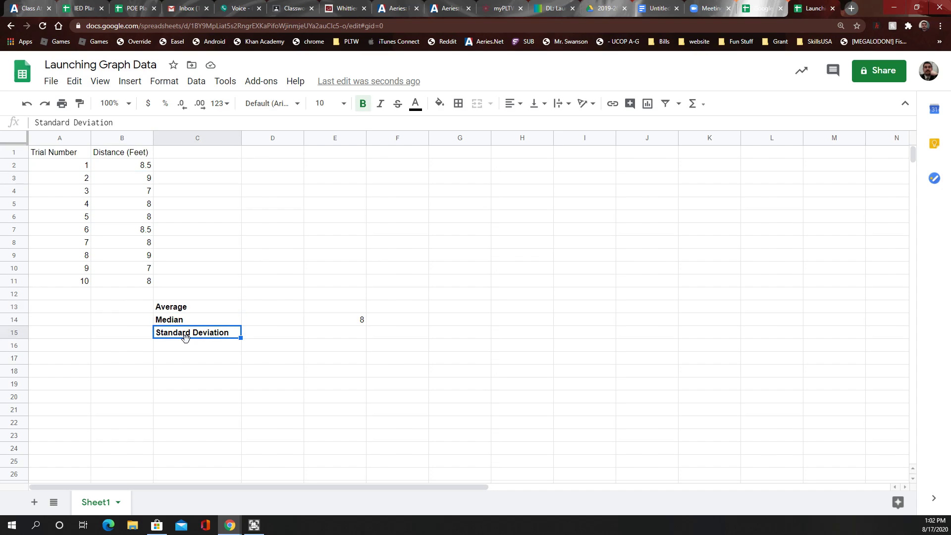
click(176, 311)
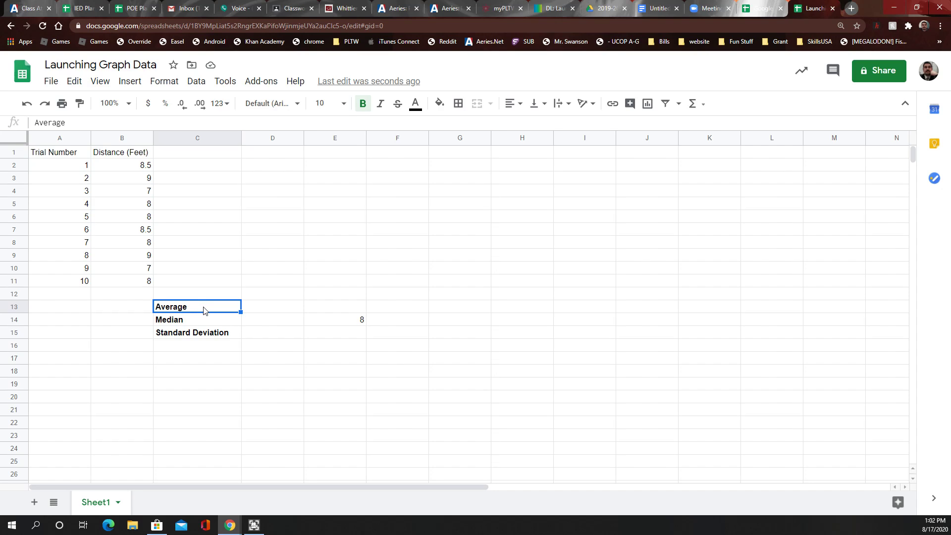
Label C13 as Median, then abandon a partial median formula in D13
text(Median)
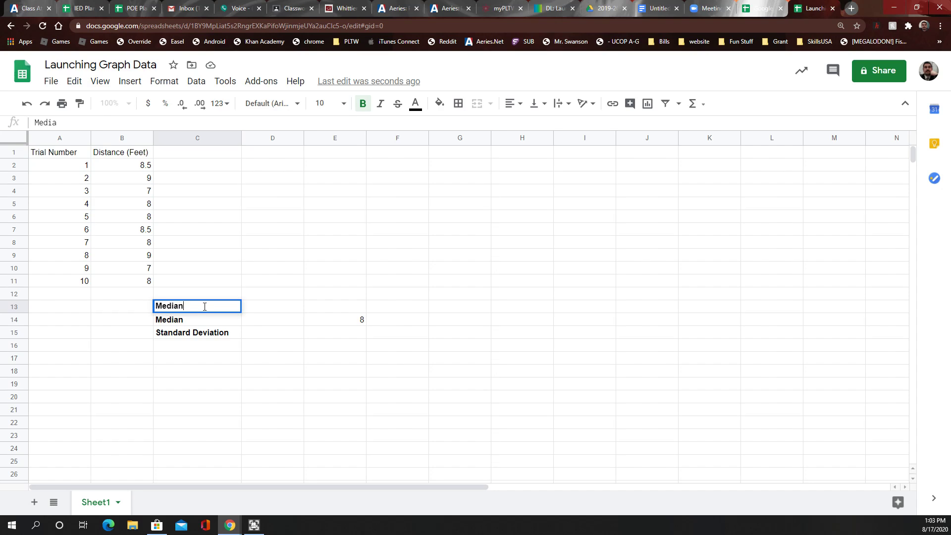
key(Tab)
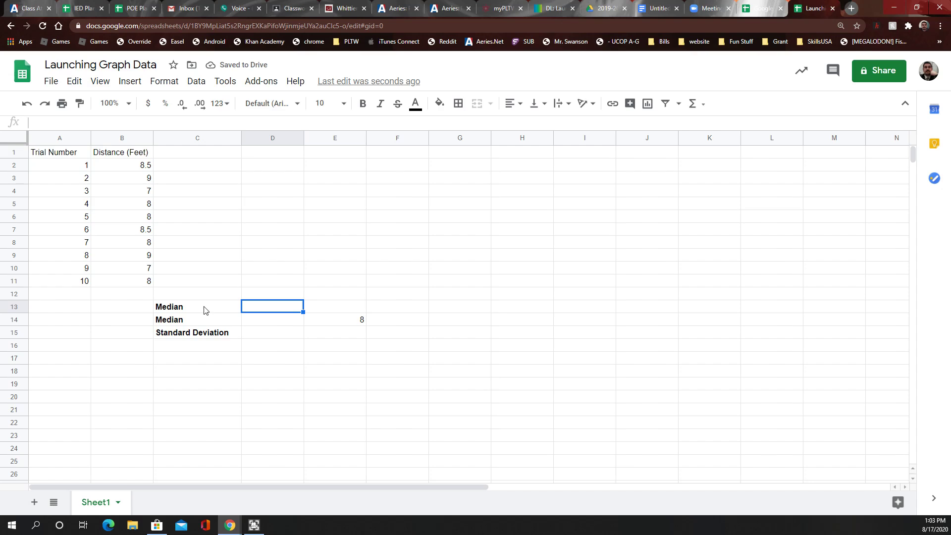
text(=)
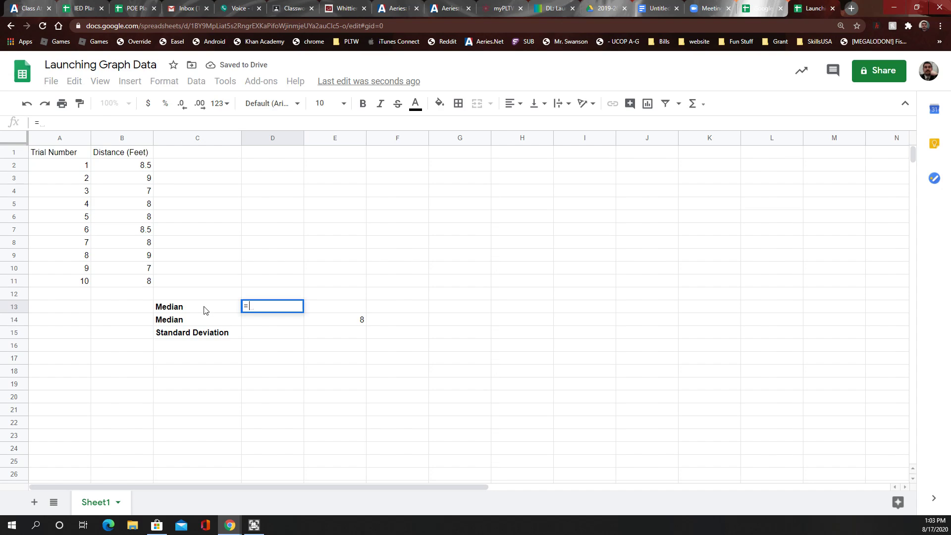
text(med)
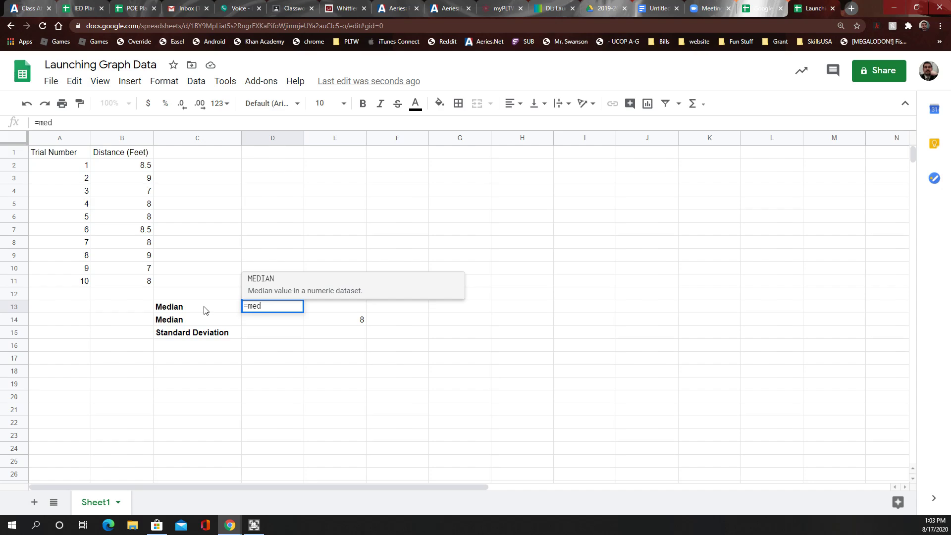
key(BackSpace)
key(BackSpace)
key(Escape)
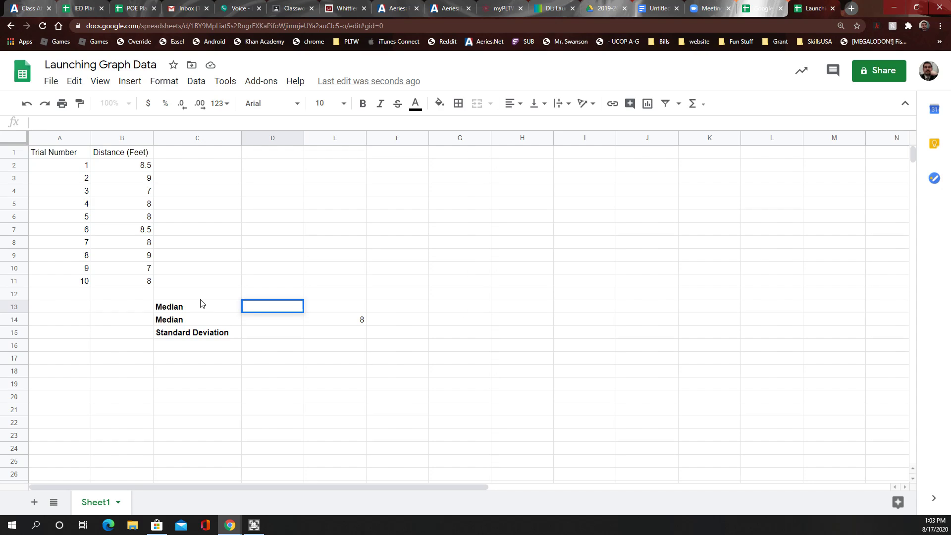
Relabel C13 as Mean instead of Median
click(194, 308)
text(Mean)
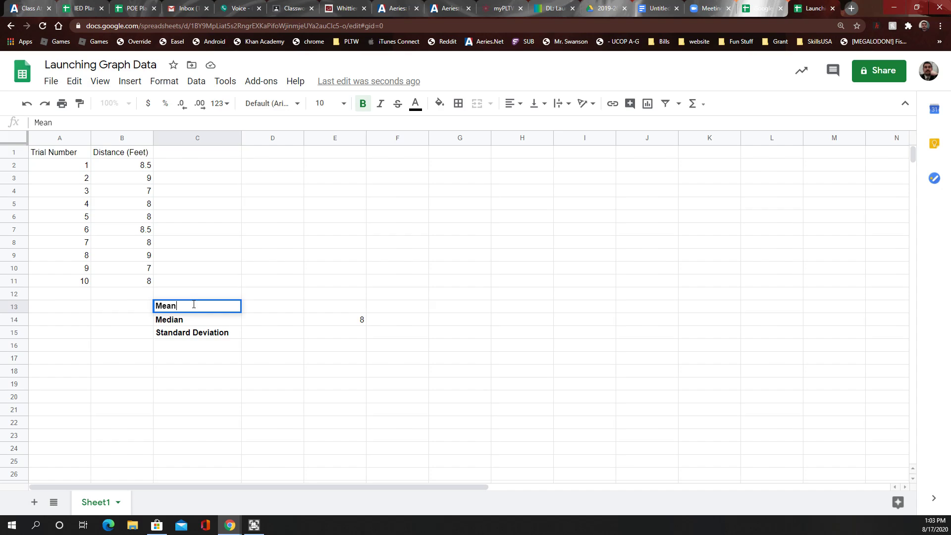
key(Tab)
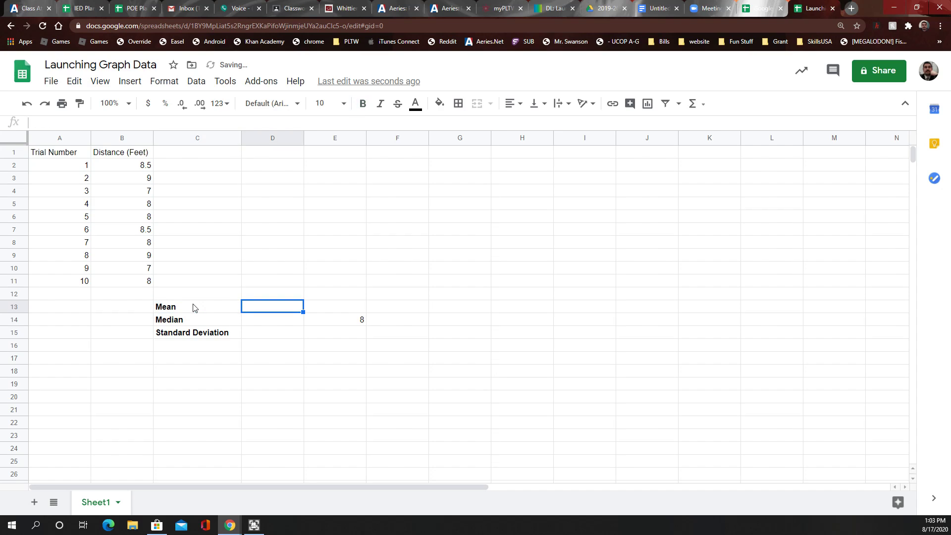
text(=)
key(BackSpace)
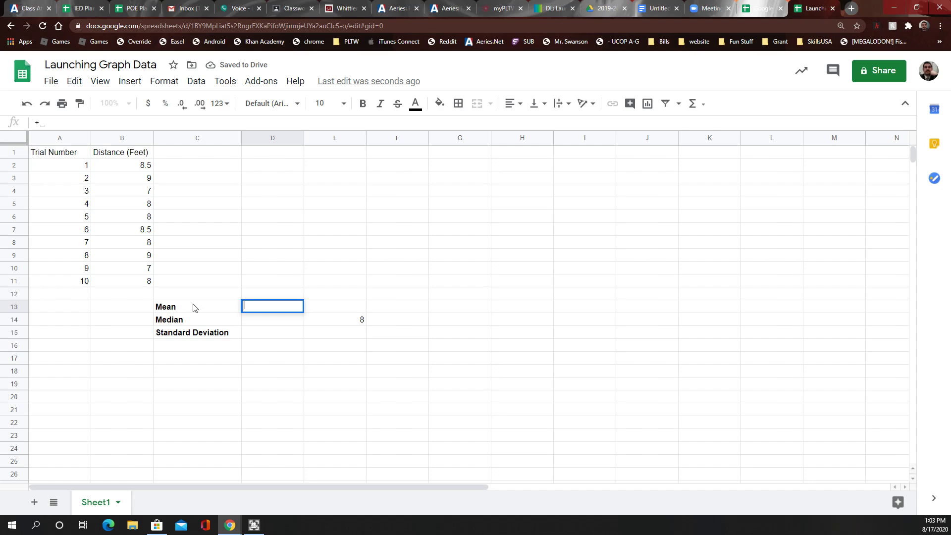
Enter =AVERAGE(B2:B11) in D13 so the mean shows 8.1
text(=)
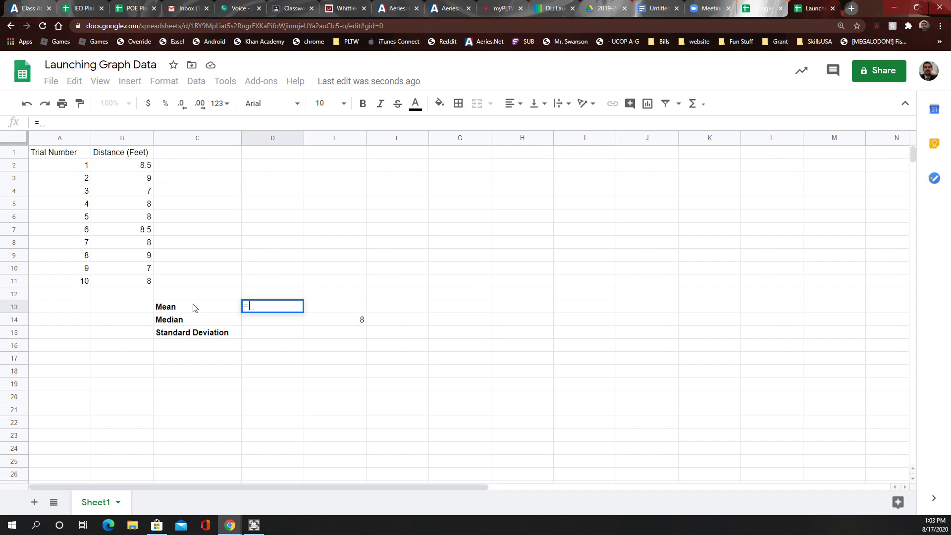
text(mea)
key(BackSpace)
key(BackSpace)
key(BackSpace)
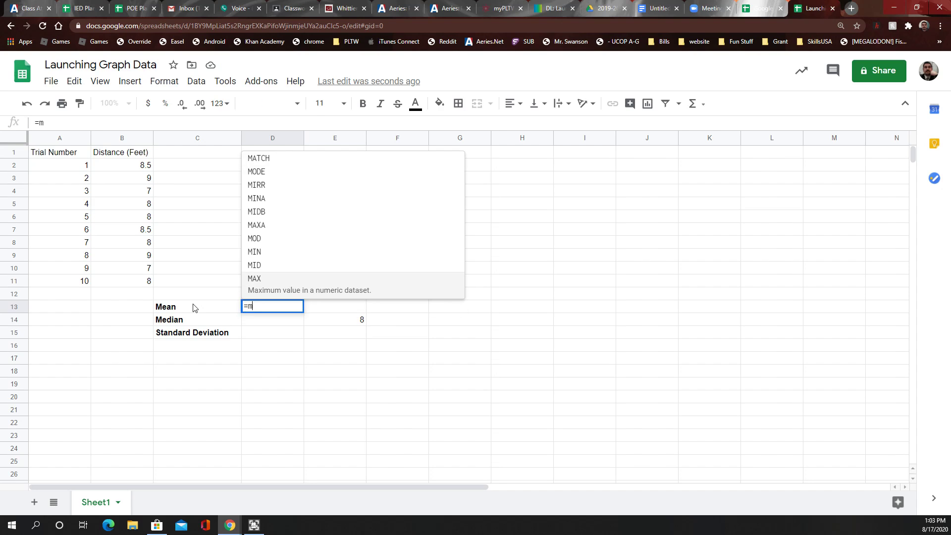
text(a)
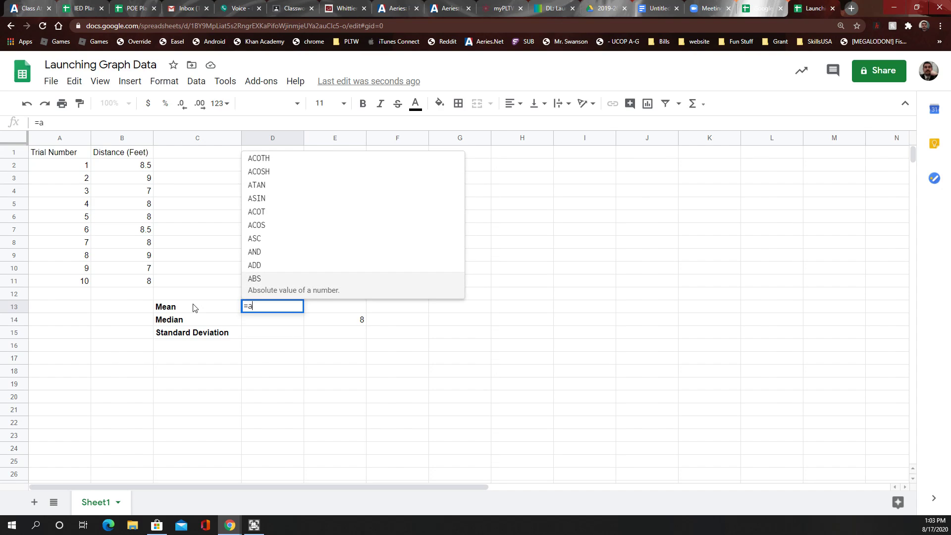
text(ve)
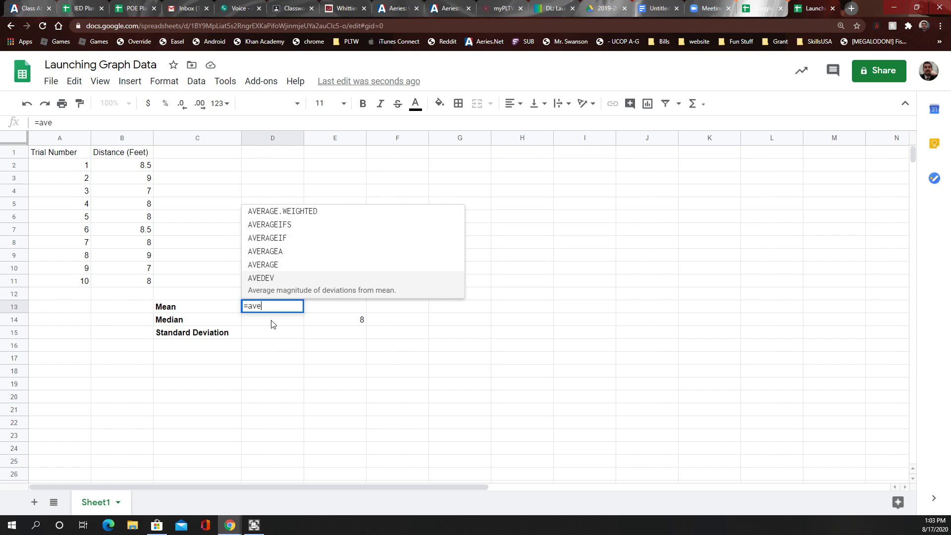
click(270, 271)
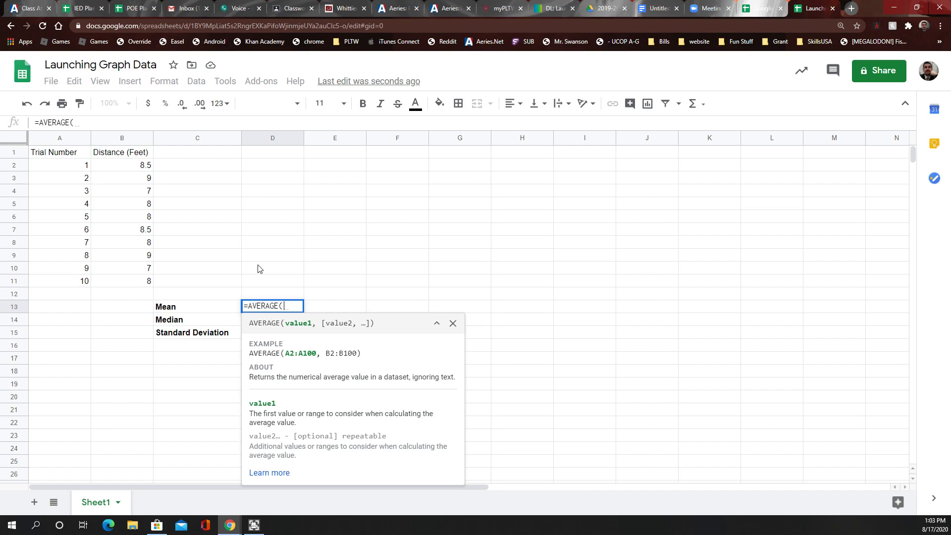
text(B2)
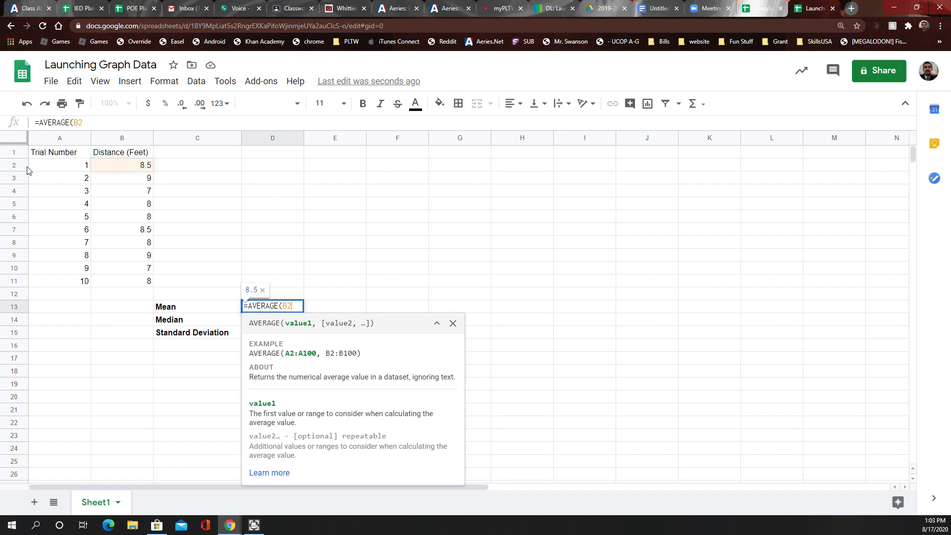
click(294, 308)
text(:)
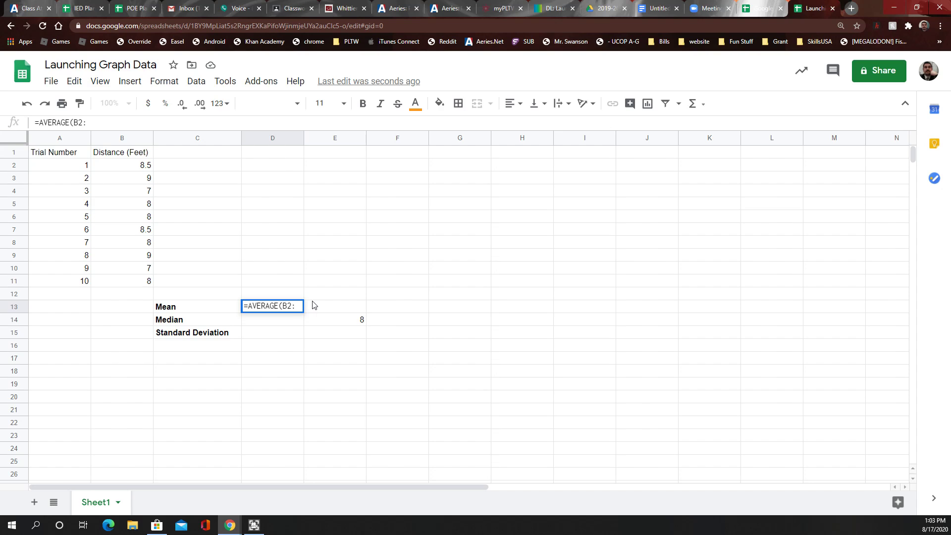
text(B11)
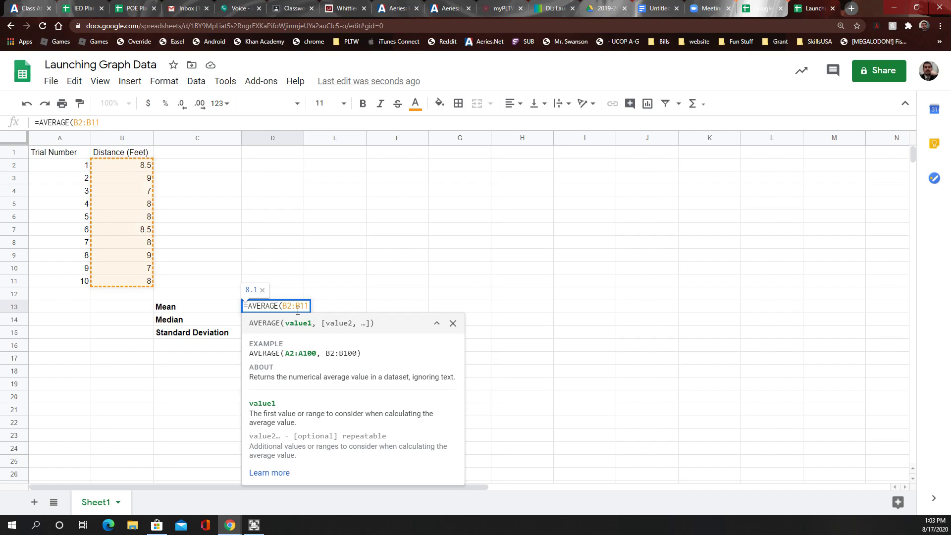
text())
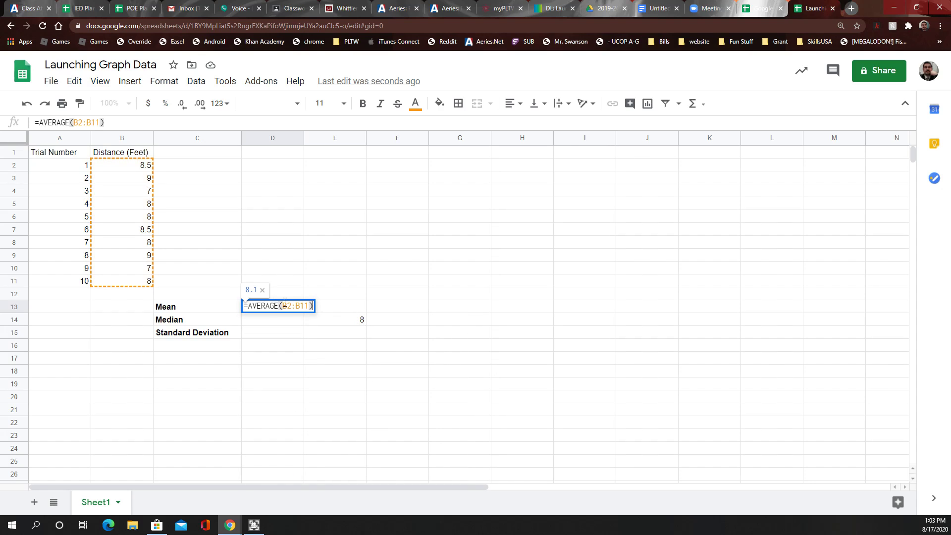
key(Return)
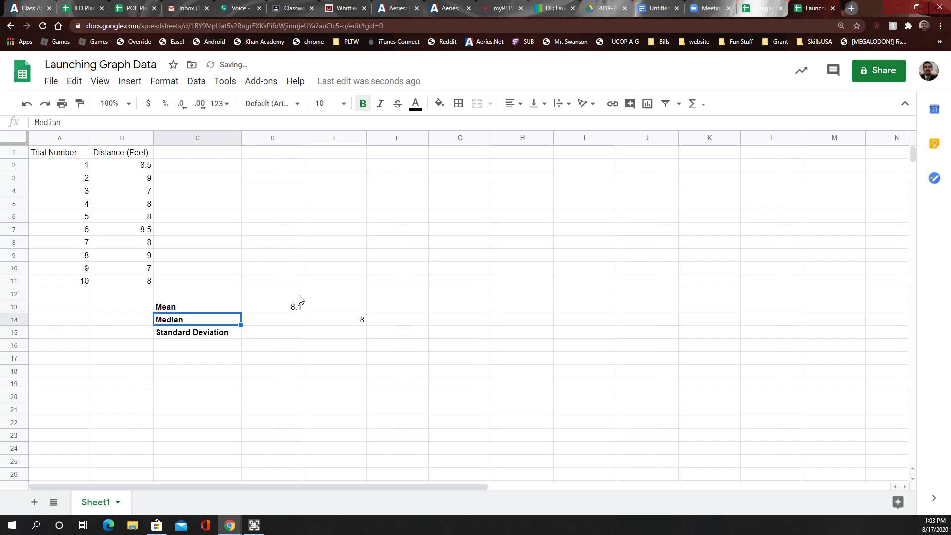
click(272, 310)
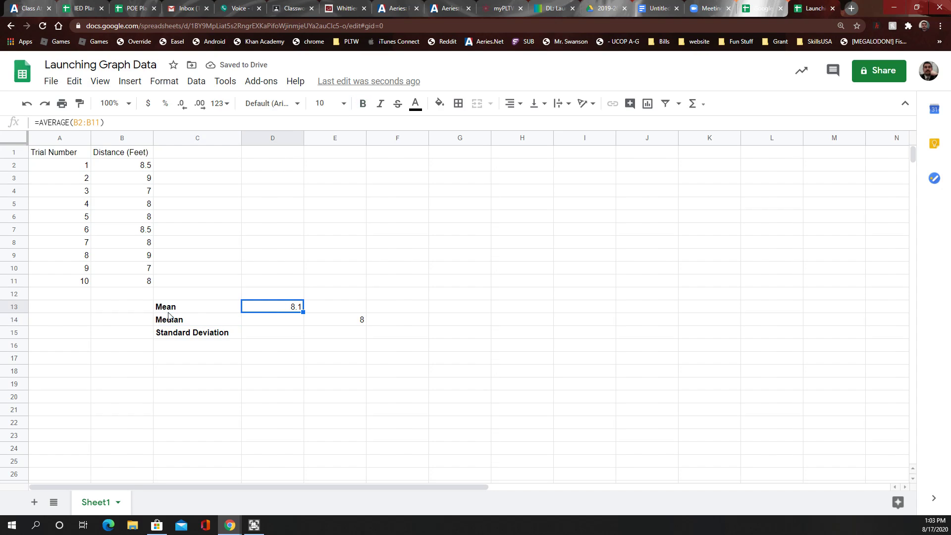
click(270, 321)
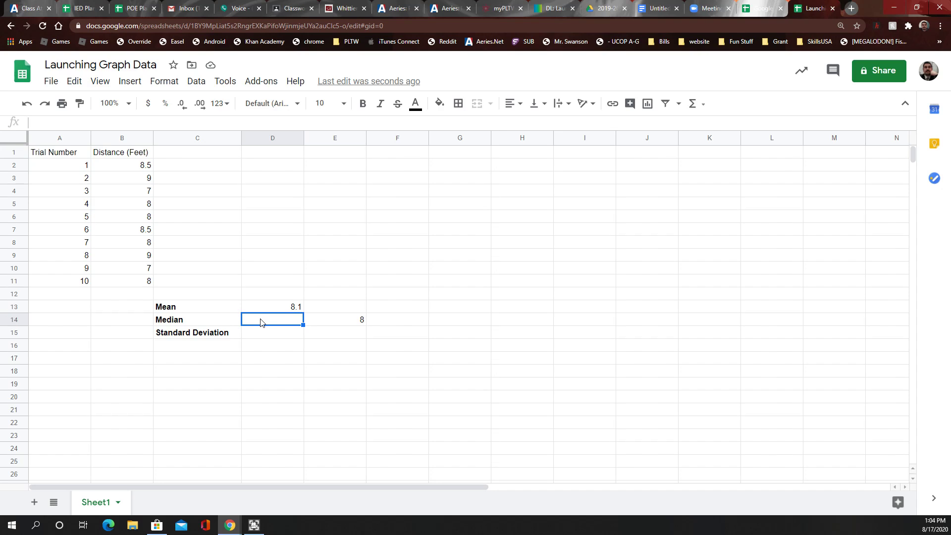
Enter =MEDIAN(B2:B11) in D14, giving a median of 8
text(=med)
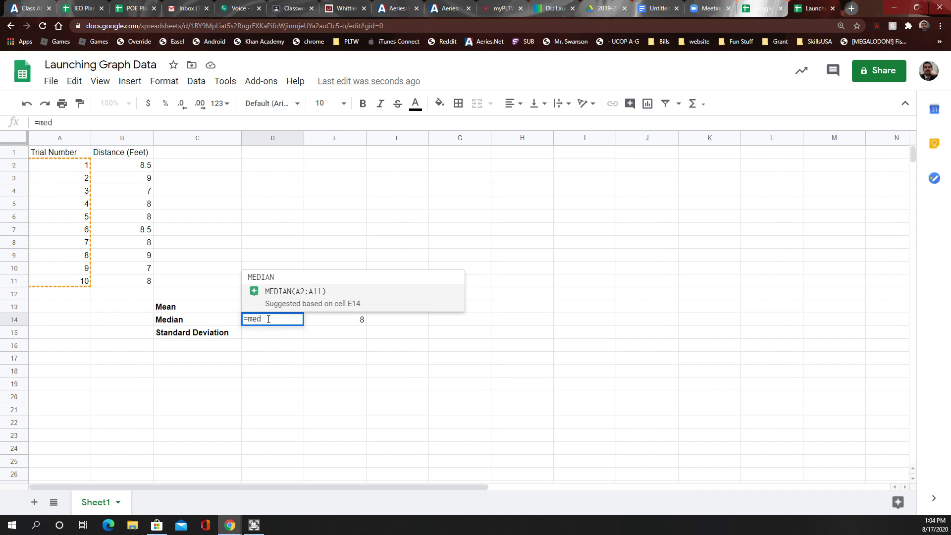
key(BackSpace)
key(BackSpace)
key(BackSpace)
text(M)
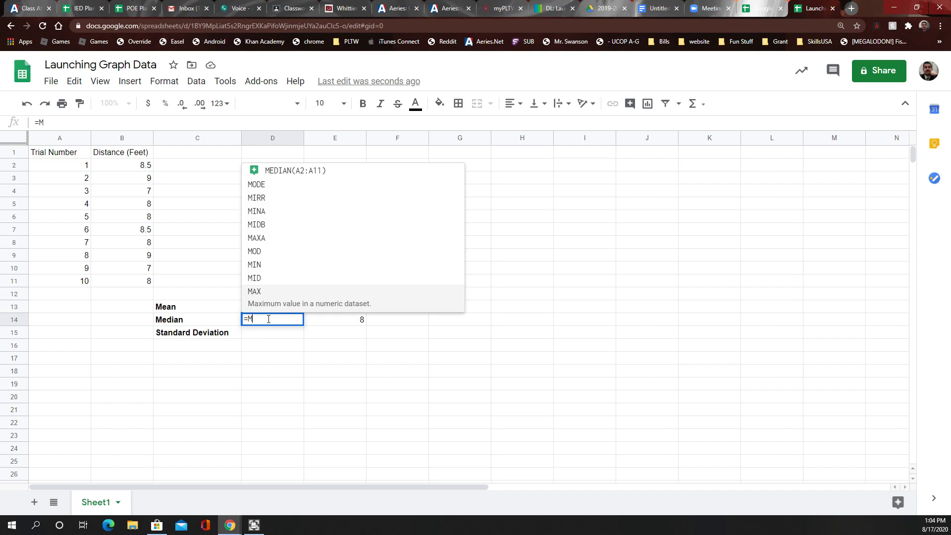
text(EDIAN()
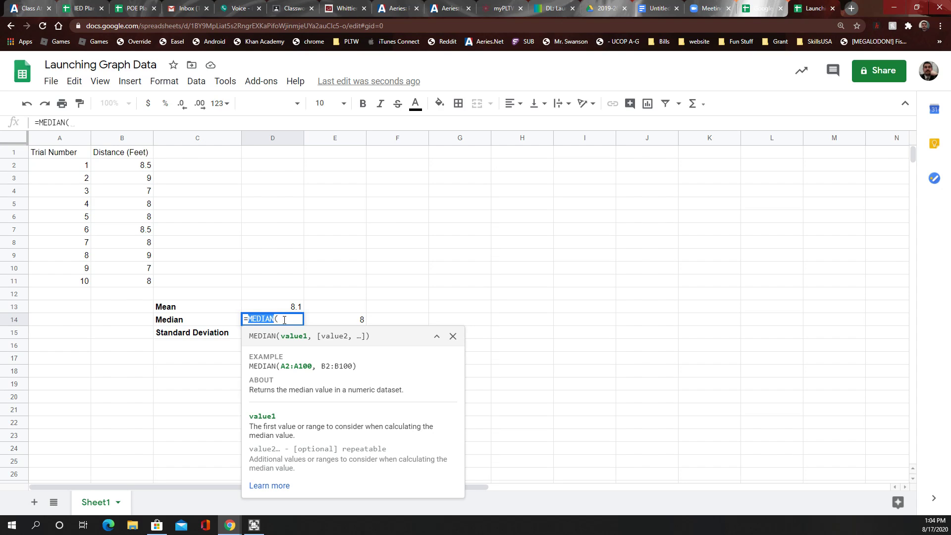
text(B2)
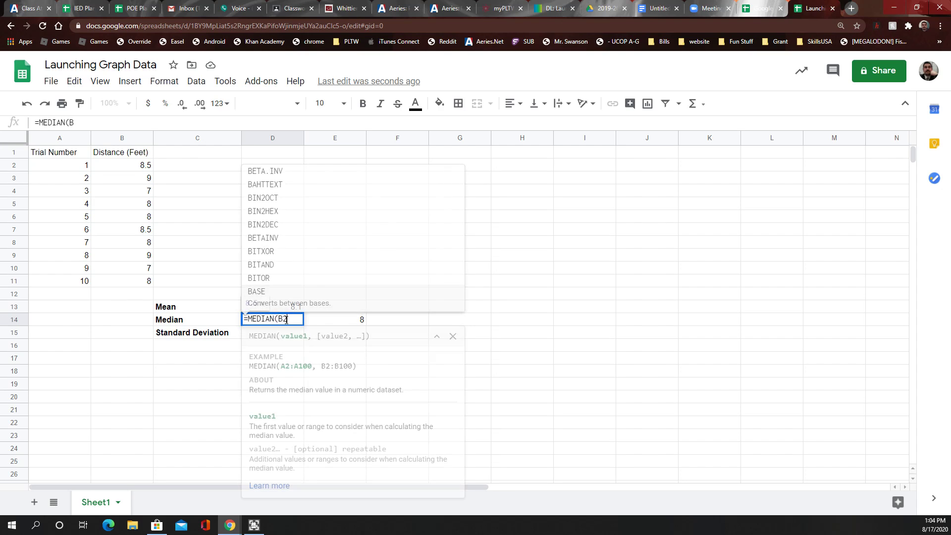
text(:B11)
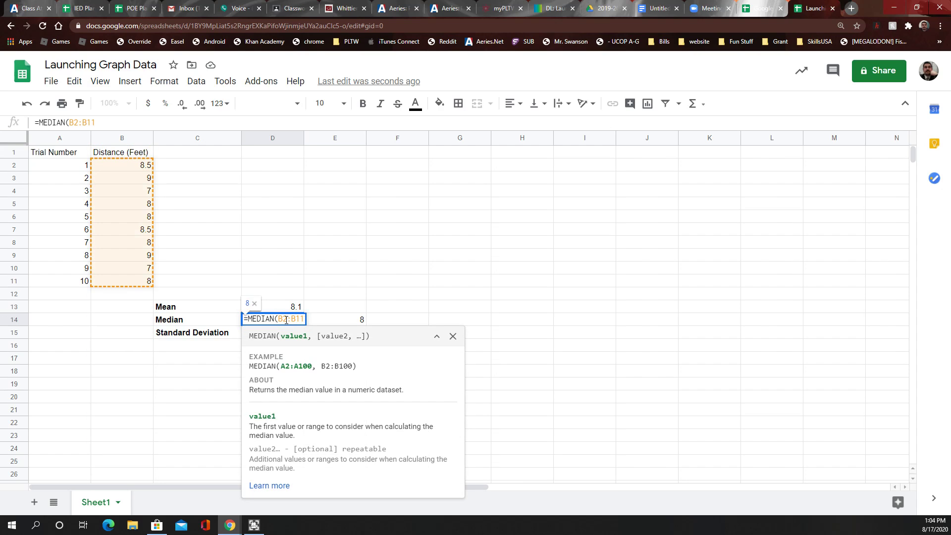
text())
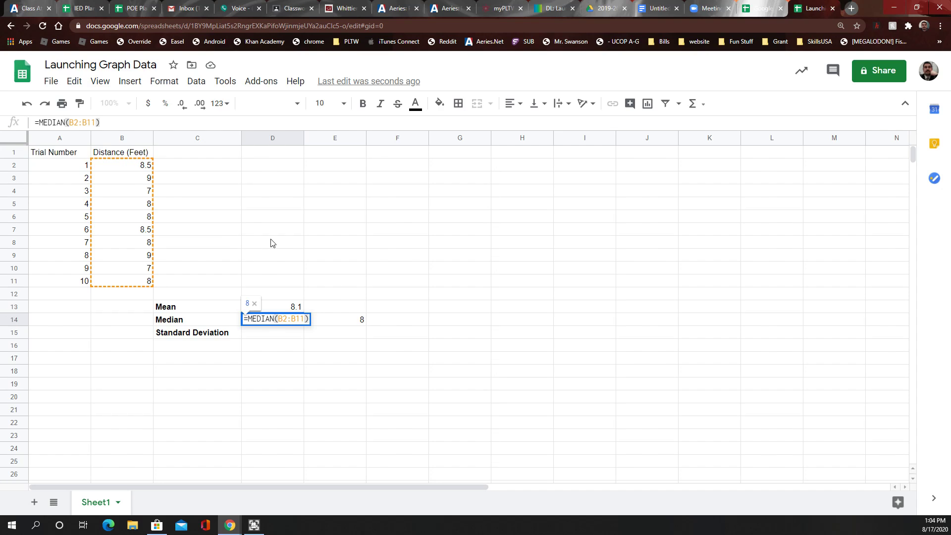
key(Return)
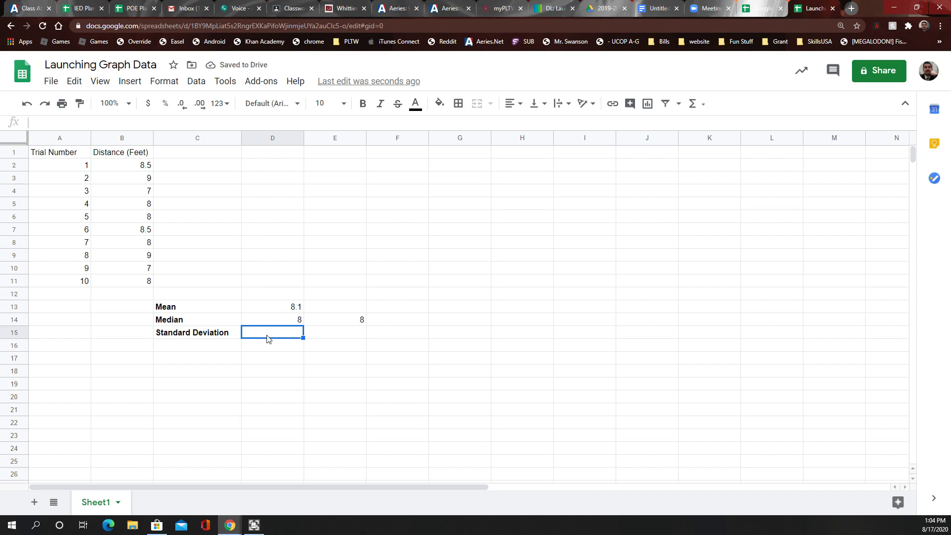
Enter =STDEV(B2:B11) in D15, giving a standard deviation of 0.6992058988
text(=)
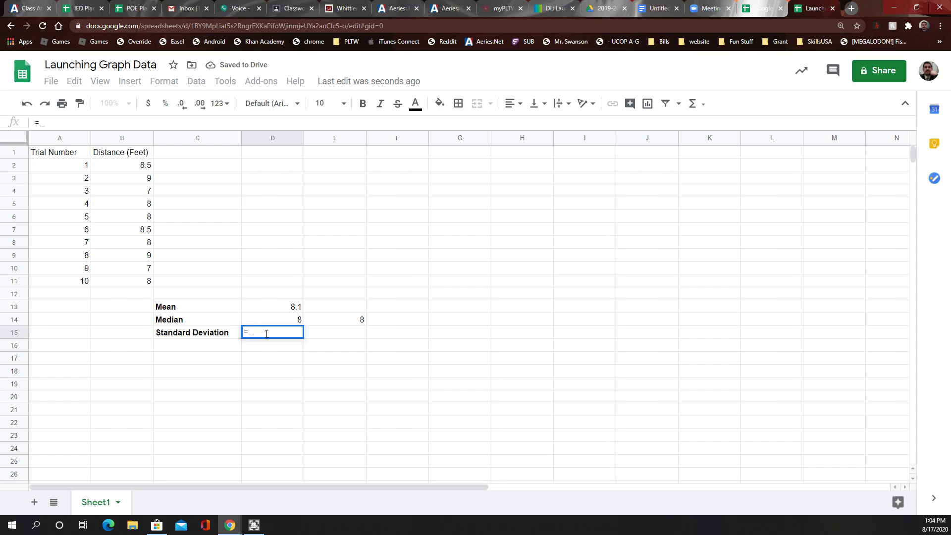
text(st)
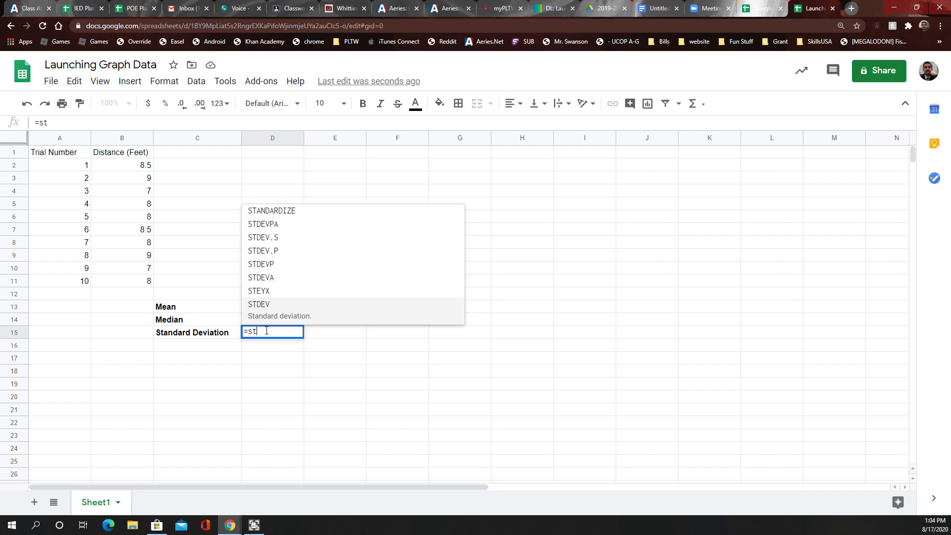
key(BackSpace)
key(BackSpace)
text(STDE)
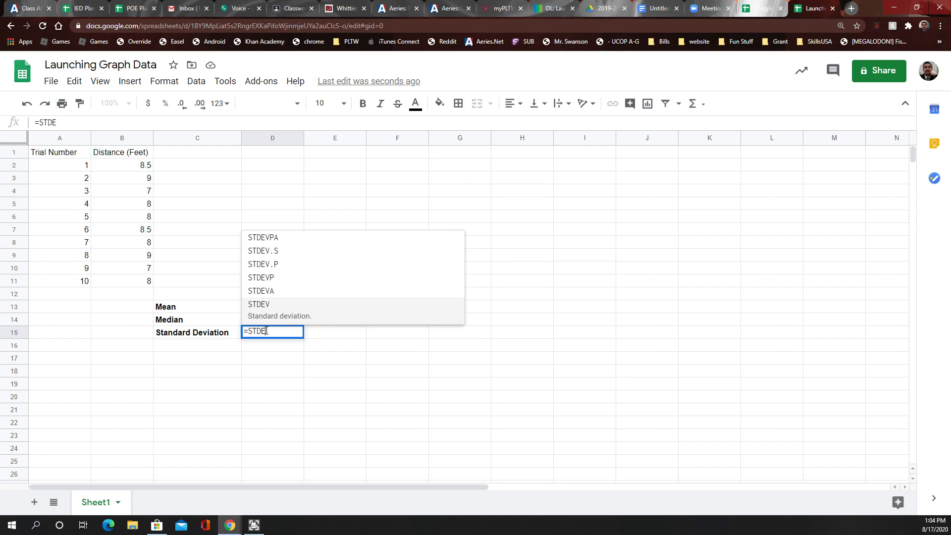
text(V)
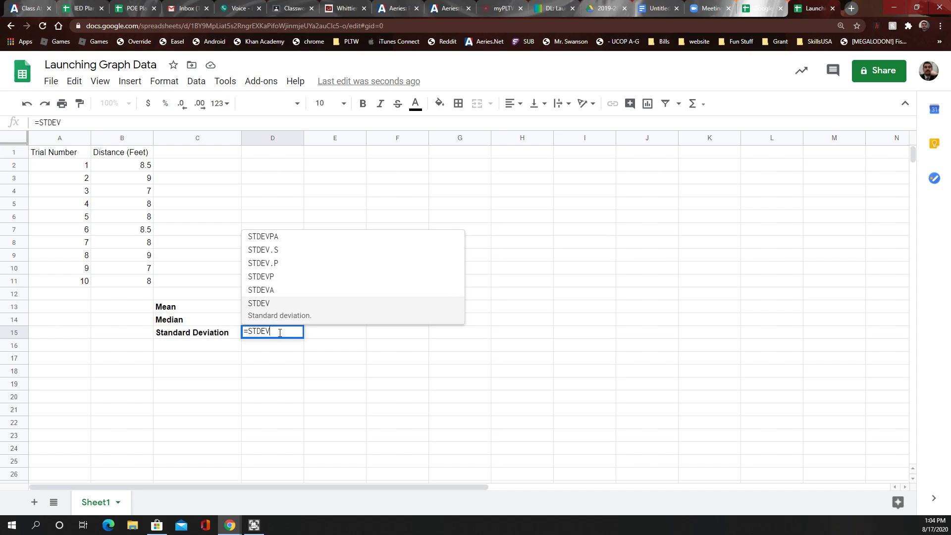
text((B)
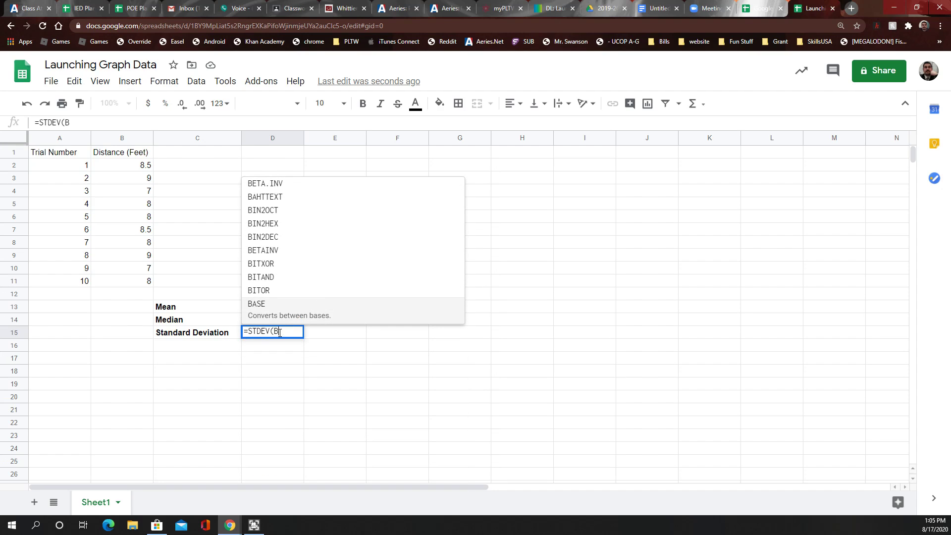
text(2:)
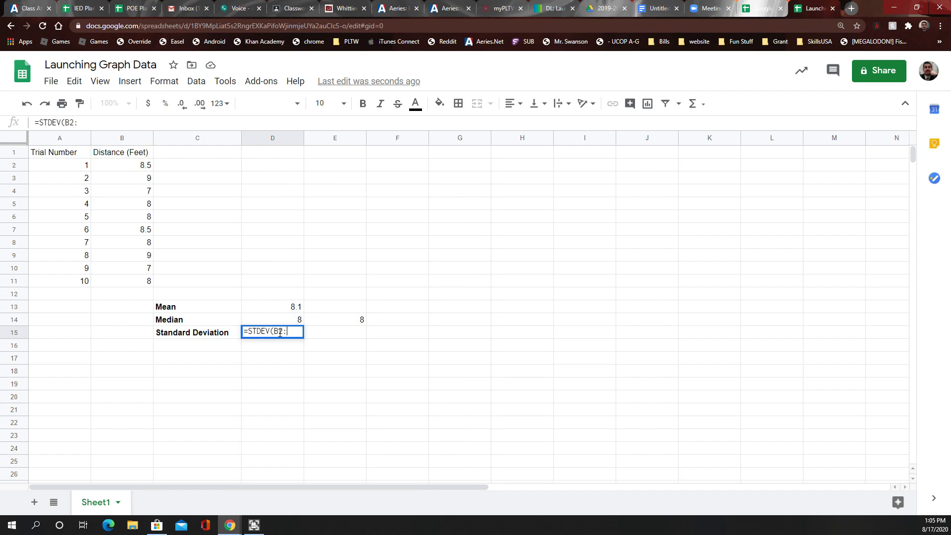
text(B11))
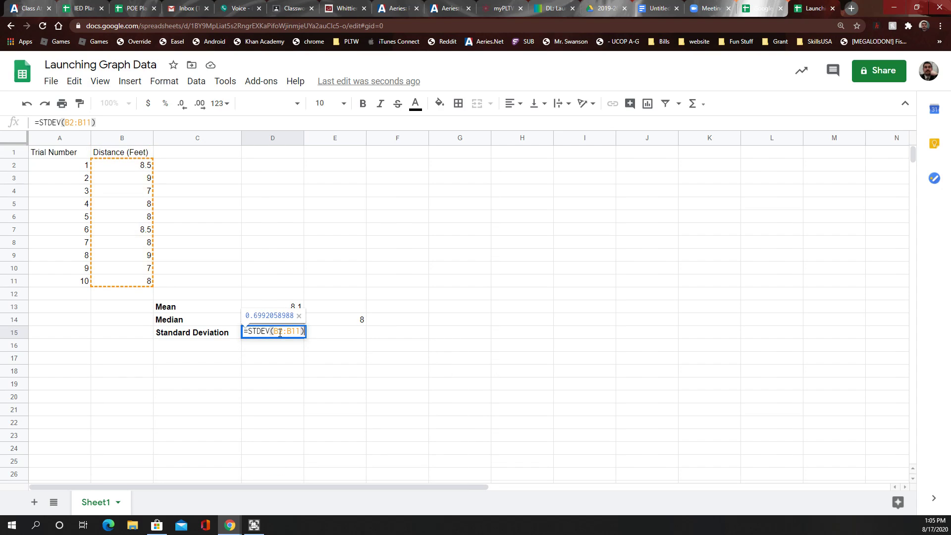
key(Return)
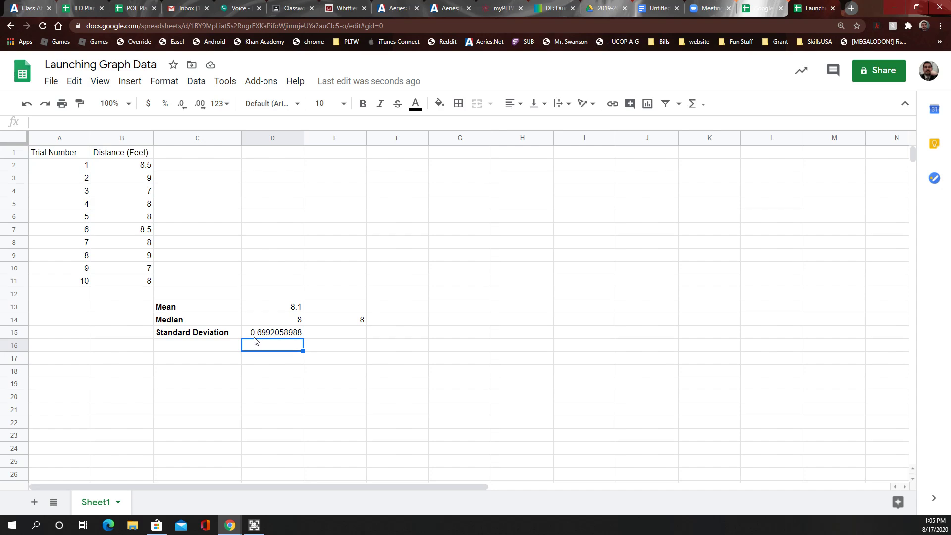
Apply all borders to the Mean, Median and Standard Deviation block C13:D15
click(267, 256)
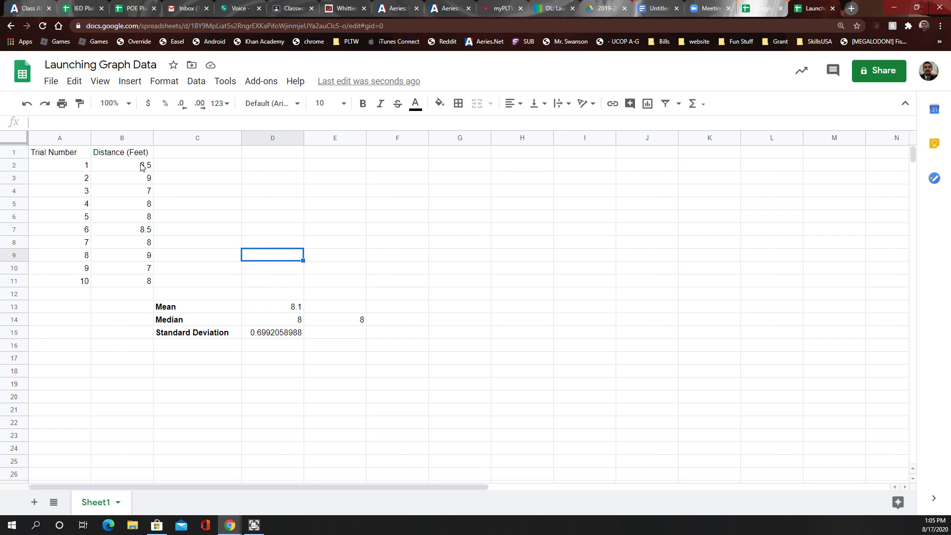
click(279, 308)
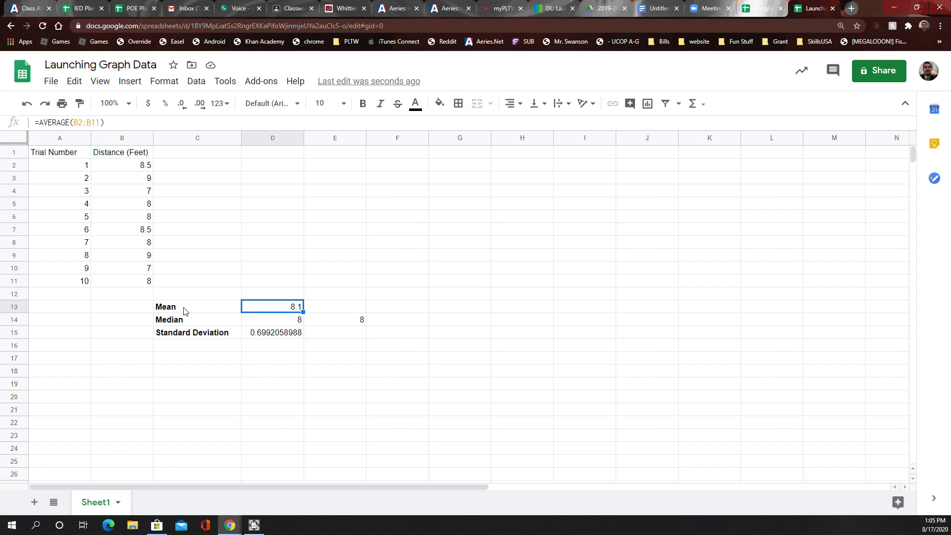
drag(182, 309, 285, 335)
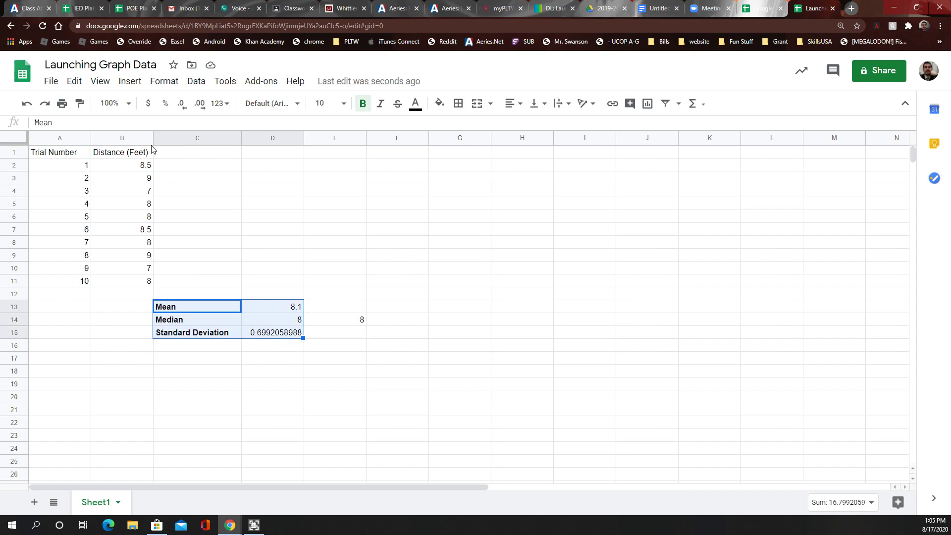
click(458, 109)
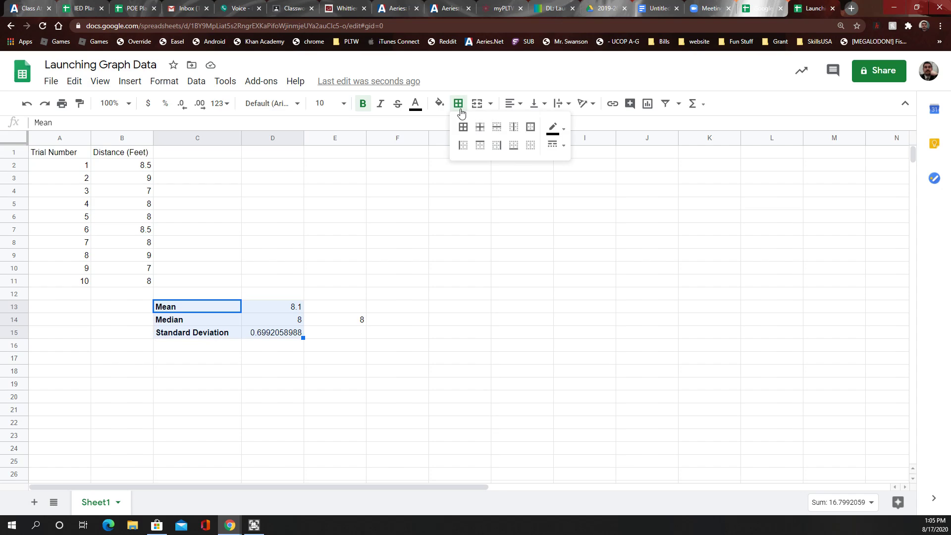
click(461, 127)
click(418, 231)
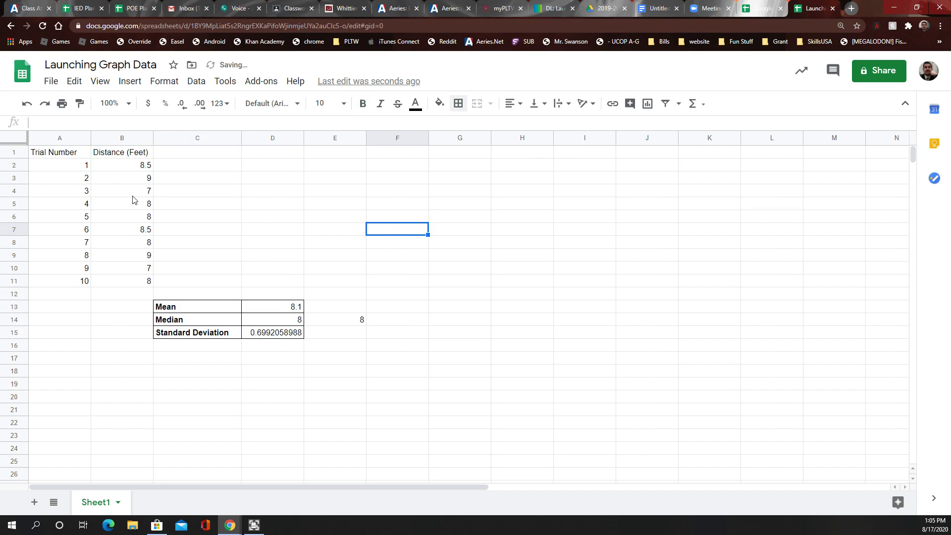
Apply all borders to the trial/distance table A1:B11
drag(57, 153, 141, 282)
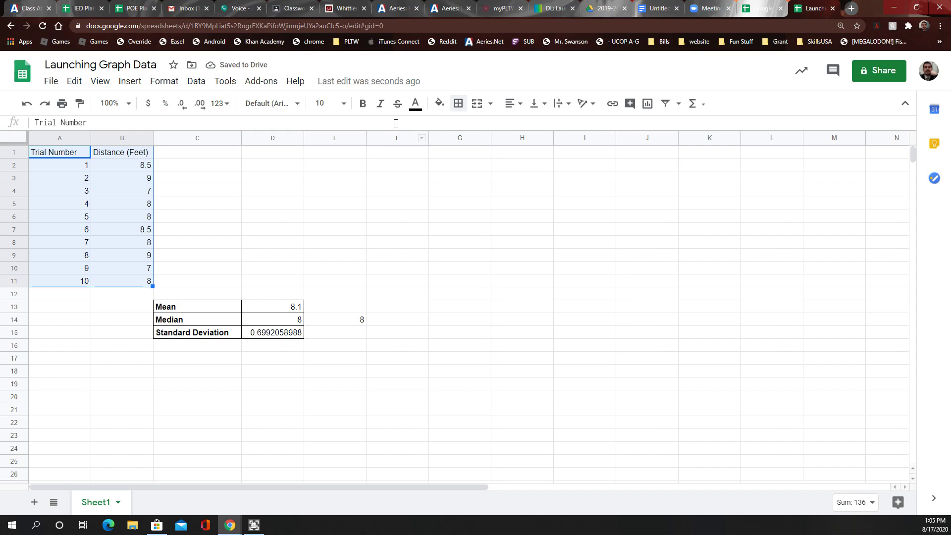
click(457, 105)
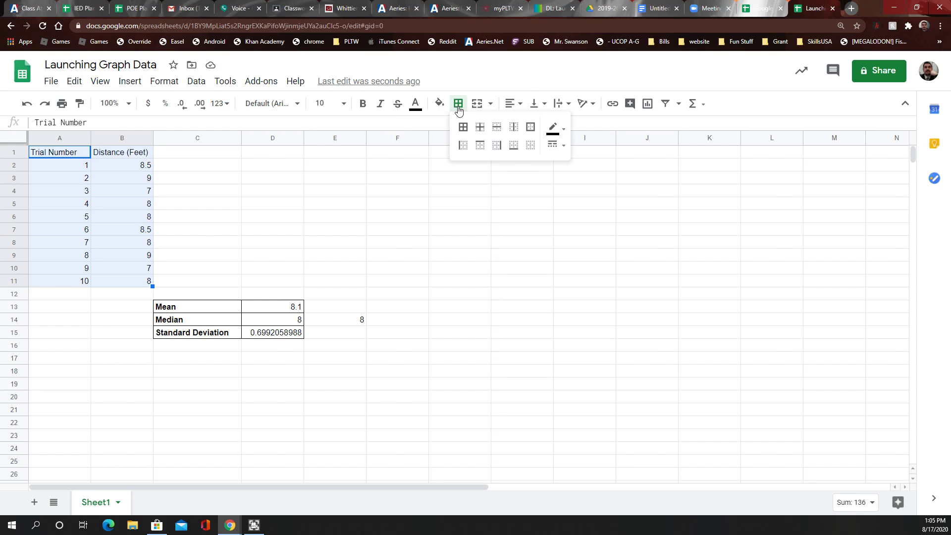
click(463, 127)
click(276, 231)
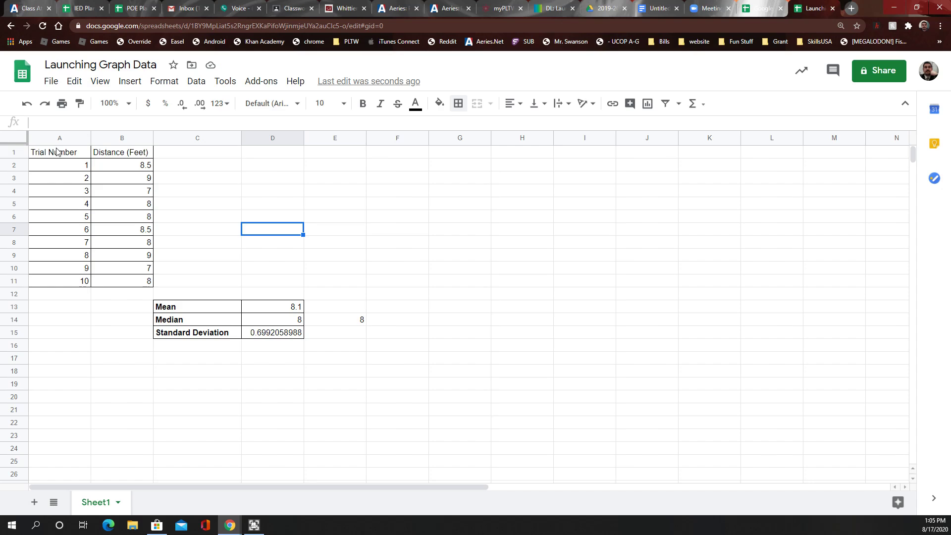
Center-align the Trial Number and Distance (Feet) table in A1:B11
drag(55, 155, 131, 280)
click(167, 85)
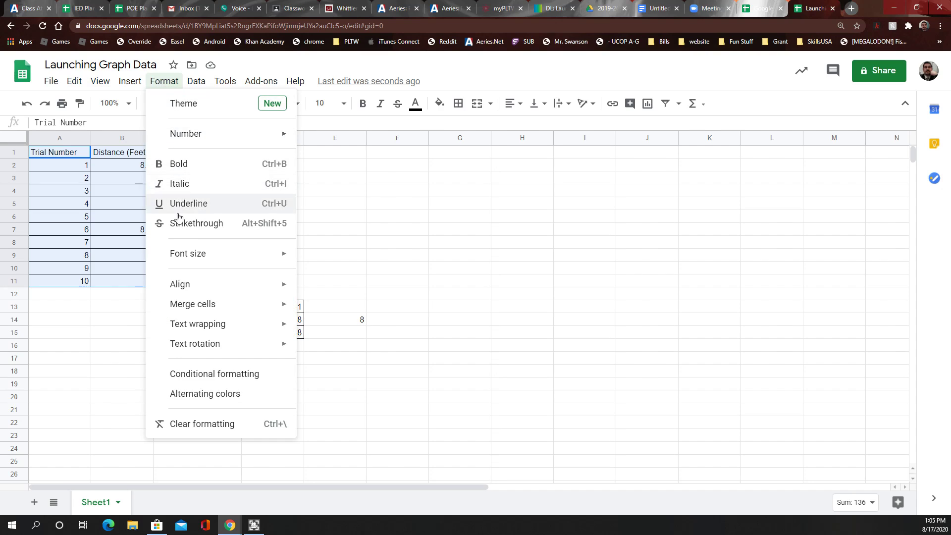
mouse_move(191, 293)
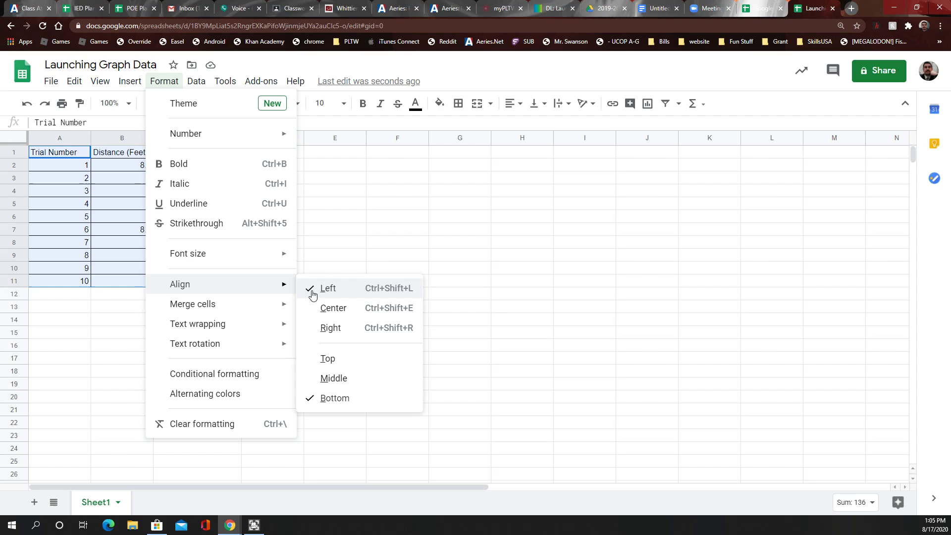
click(333, 308)
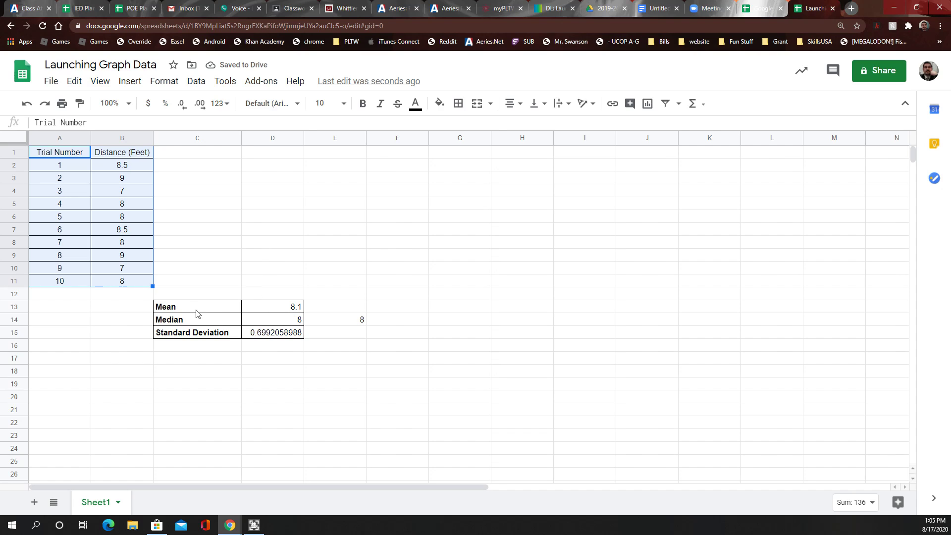
drag(196, 310, 276, 336)
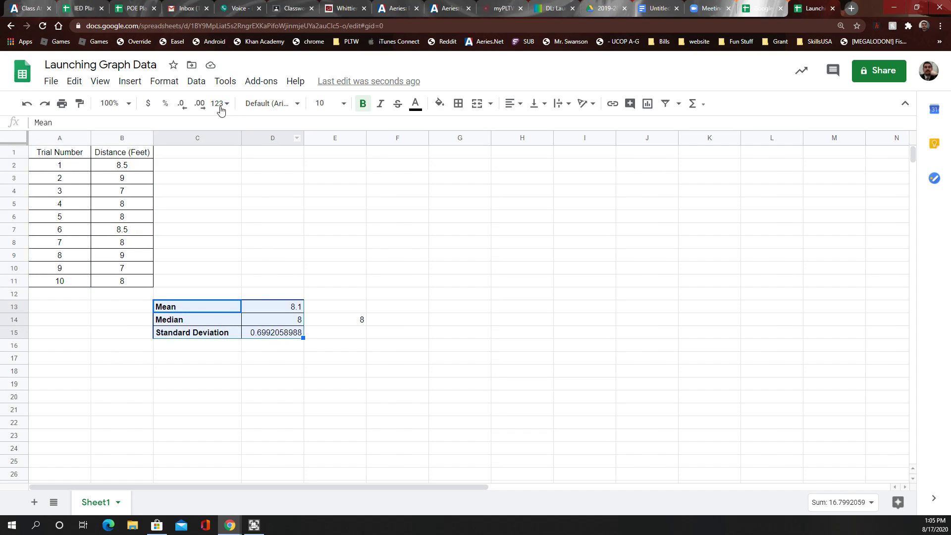
Center-align the Mean, Median and Standard Deviation labels and values in C13:D15
click(164, 81)
mouse_move(207, 290)
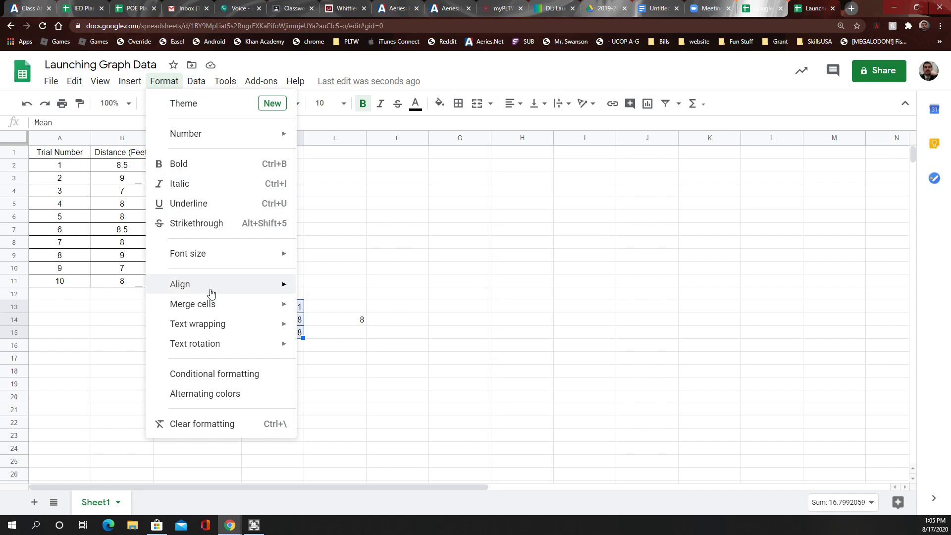
click(331, 306)
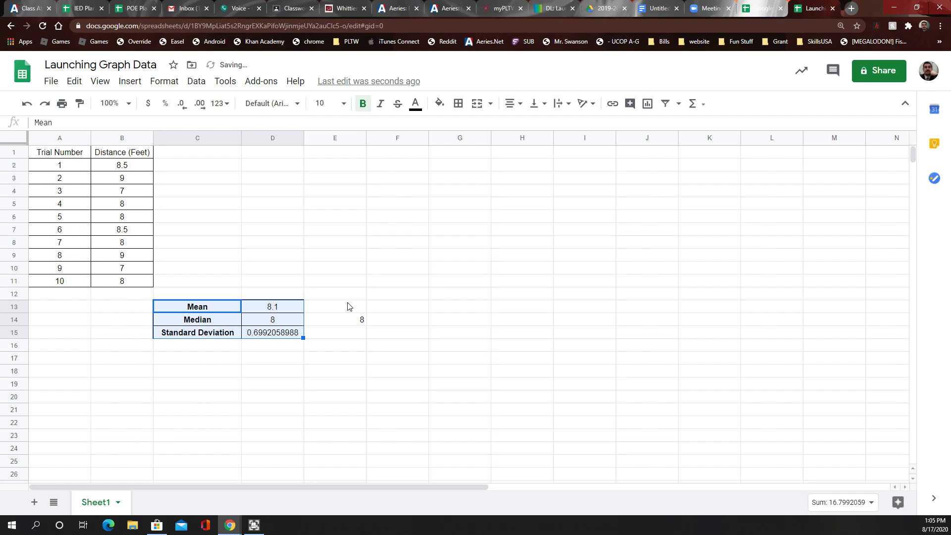
click(360, 296)
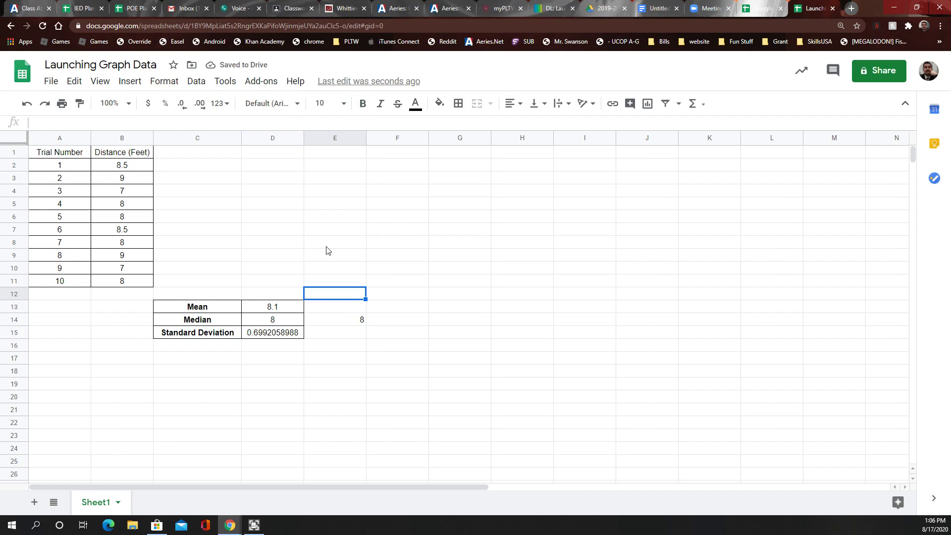